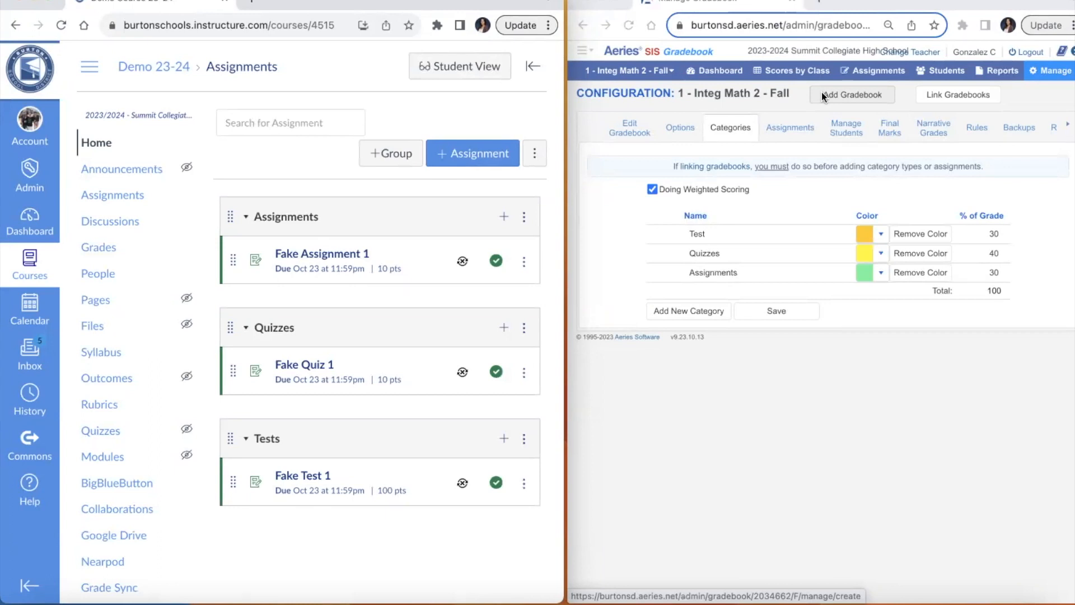
# Open the category settings of the "1 - Integ Math 2 - Fall" gradebook in Aeries to check category names and weights
pyautogui.click(731, 71)
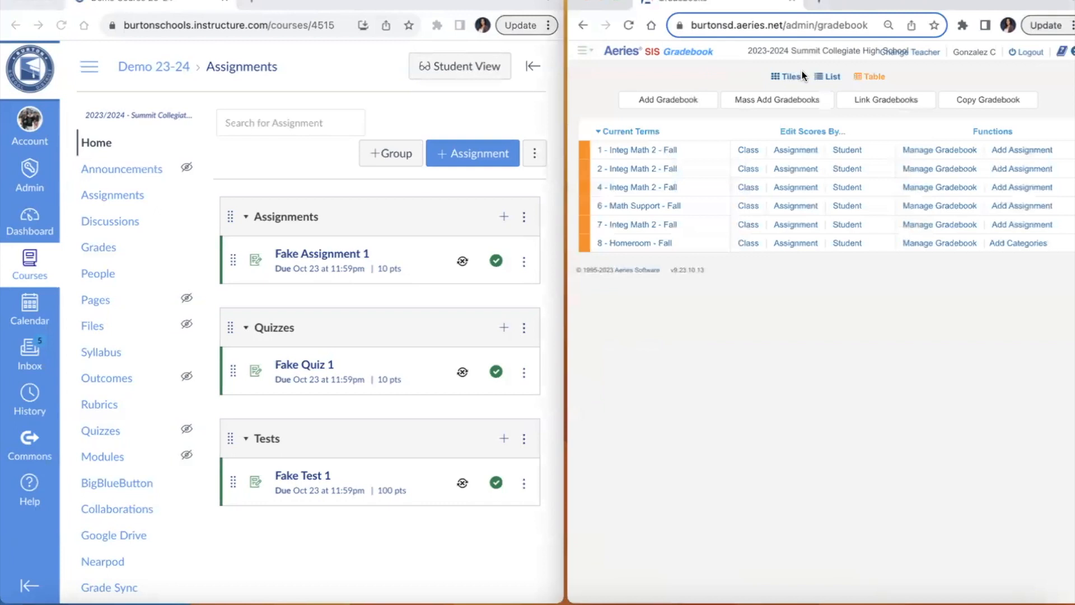
pyautogui.click(927, 152)
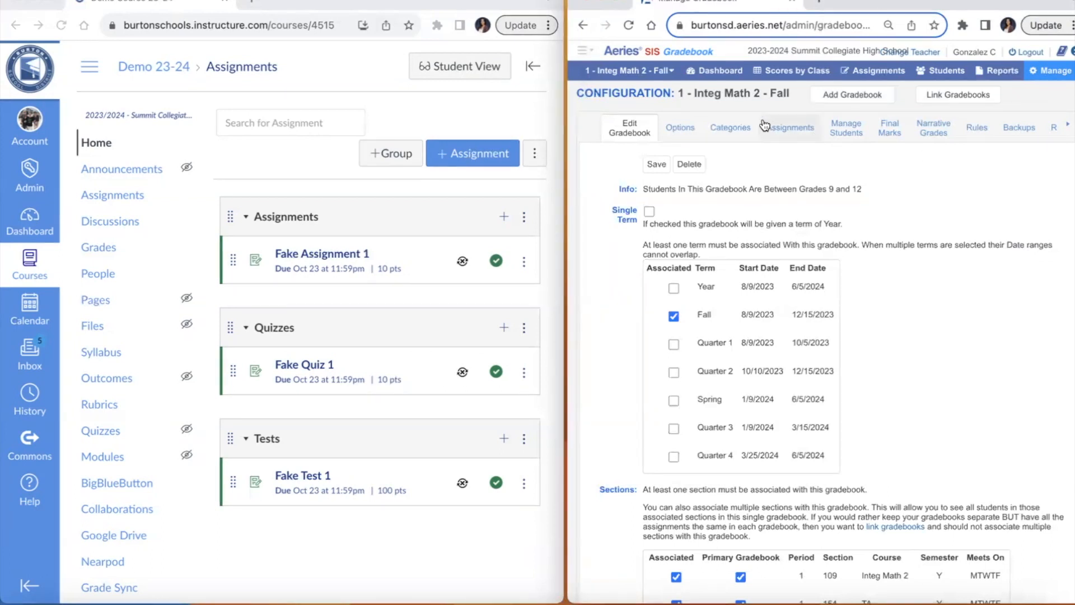
pyautogui.click(729, 129)
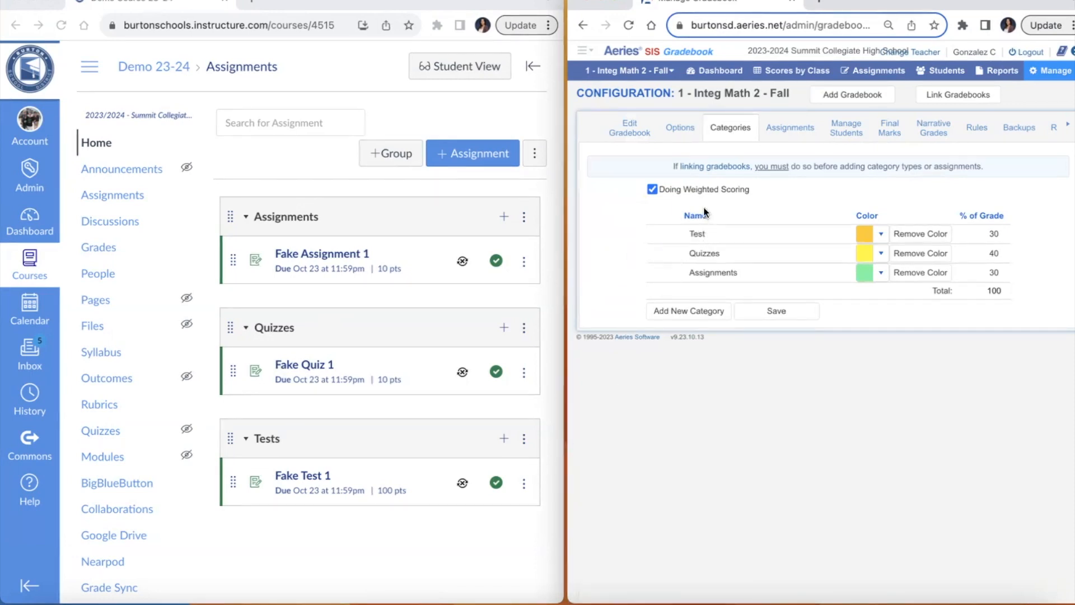
# Switch to Canvas and rename the Tests assignment group to "Test"
pyautogui.click(525, 441)
pyautogui.click(523, 443)
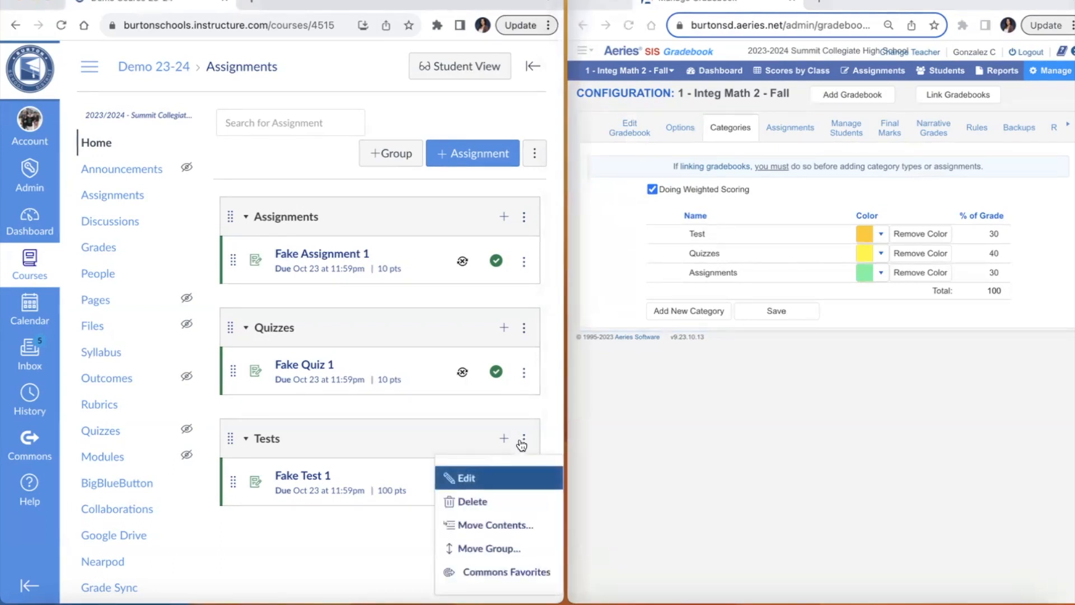
pyautogui.click(482, 477)
pyautogui.click(327, 212)
pyautogui.press('BackSpace')
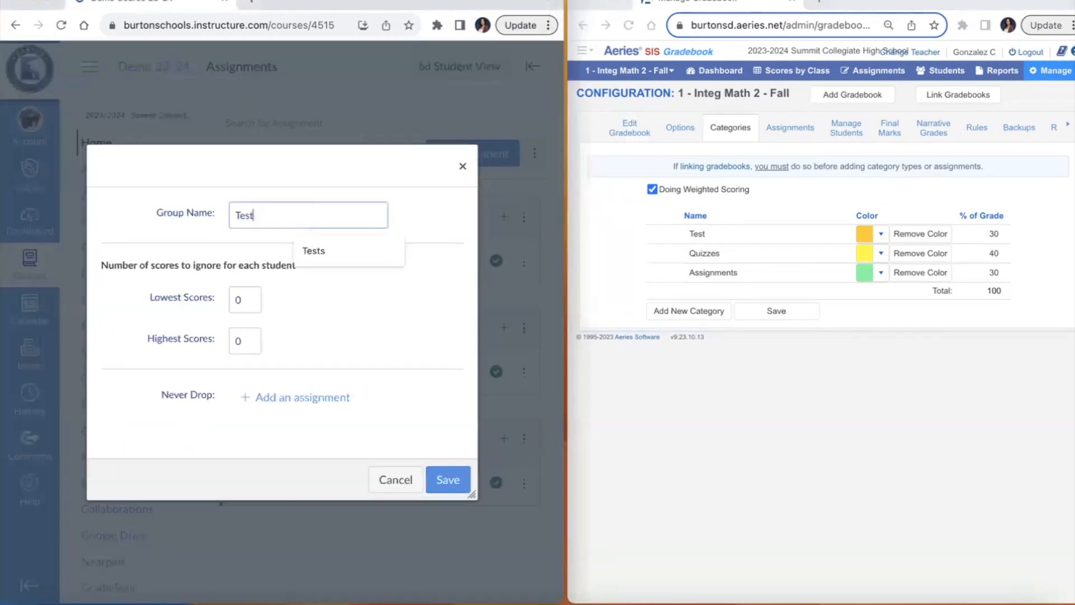
pyautogui.click(457, 480)
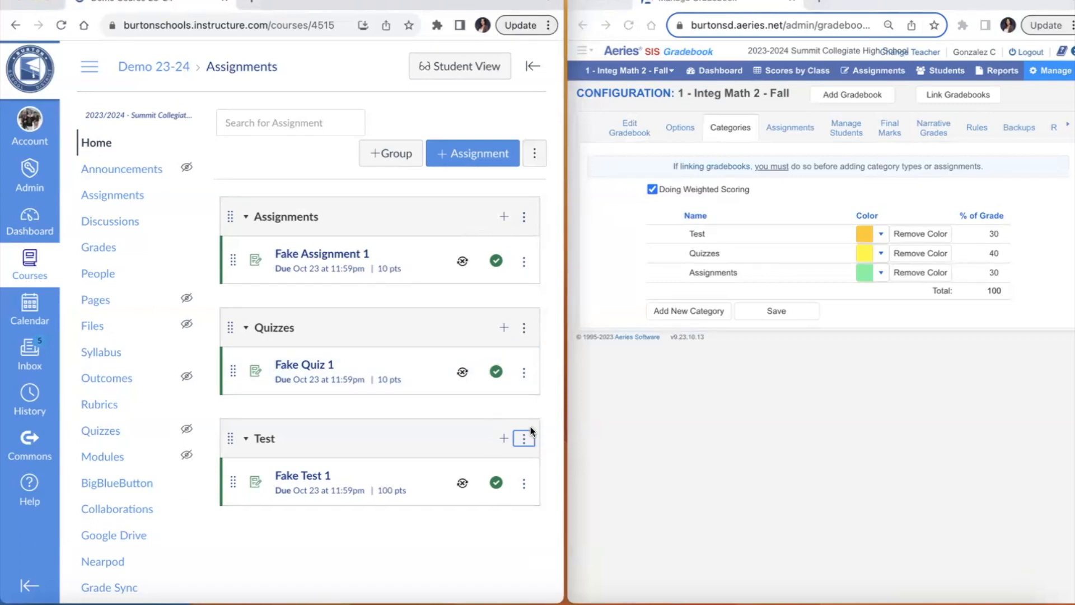
# Weight the final grade by assignment groups, with Assignments at 30%, Quizzes at 40% and Test at 30%
pyautogui.click(538, 153)
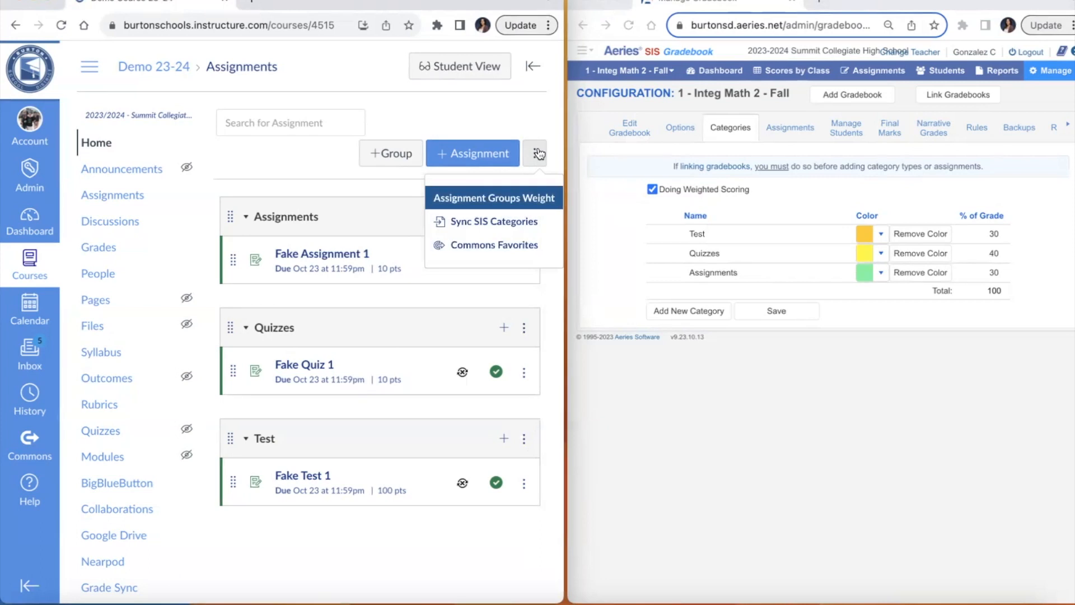
pyautogui.click(497, 200)
pyautogui.click(141, 209)
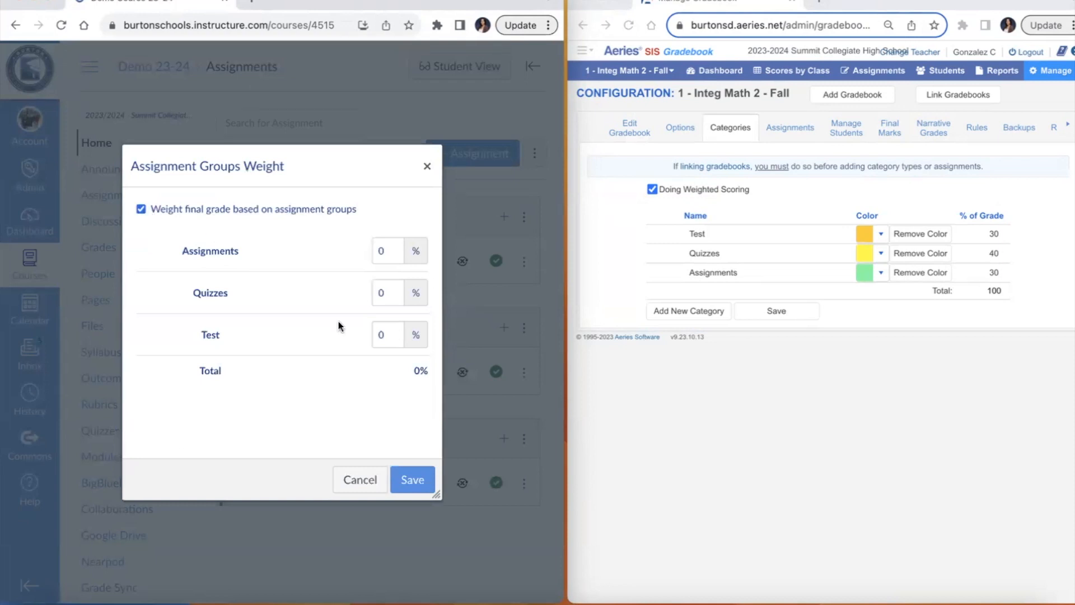
pyautogui.click(379, 251)
pyautogui.write('3')
pyautogui.click(376, 294)
pyautogui.write('4')
pyautogui.click(378, 334)
pyautogui.write('3')
pyautogui.click(421, 480)
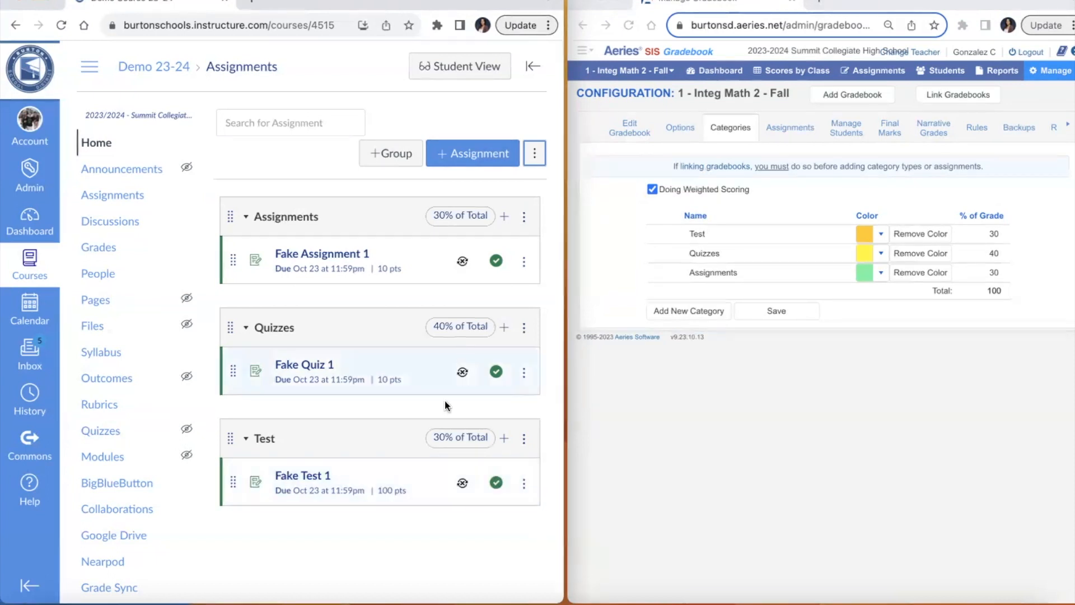
# Open Fake Assignment 1 for editing in a widened browser window
pyautogui.click(507, 217)
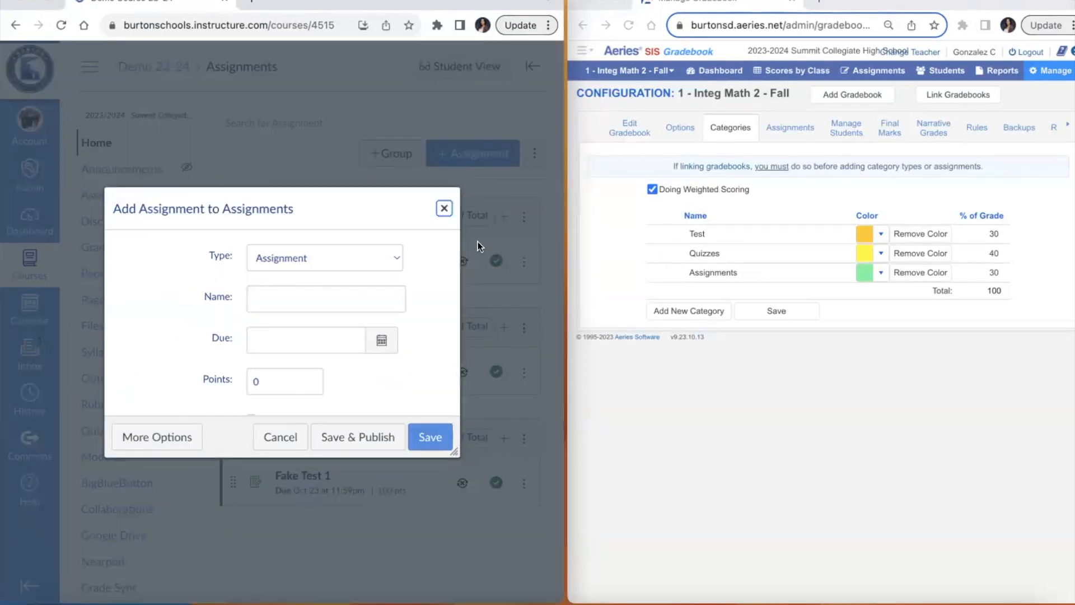
pyautogui.click(444, 208)
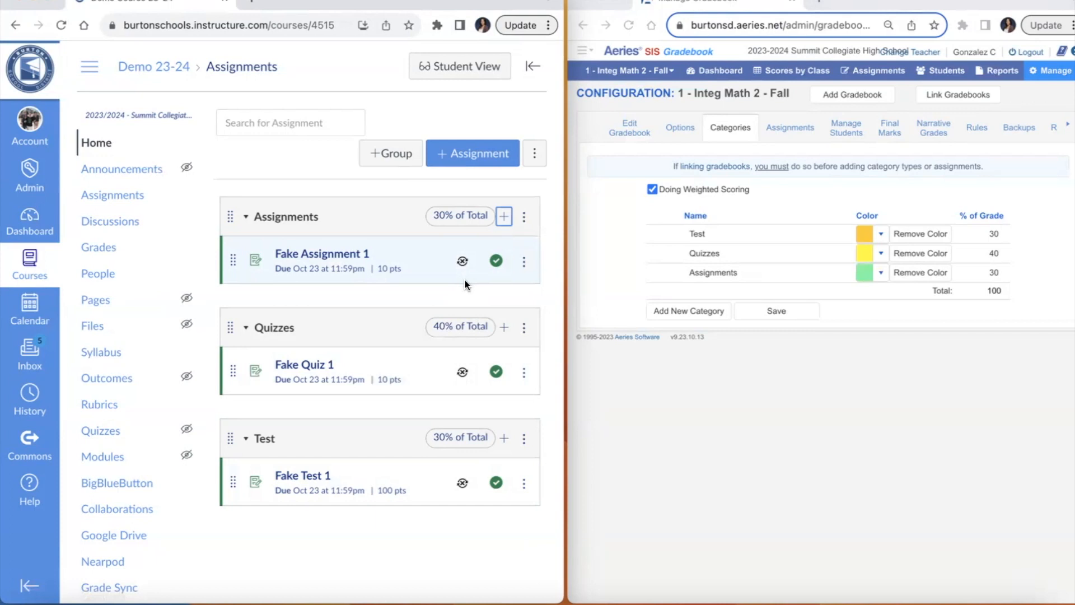
pyautogui.click(365, 256)
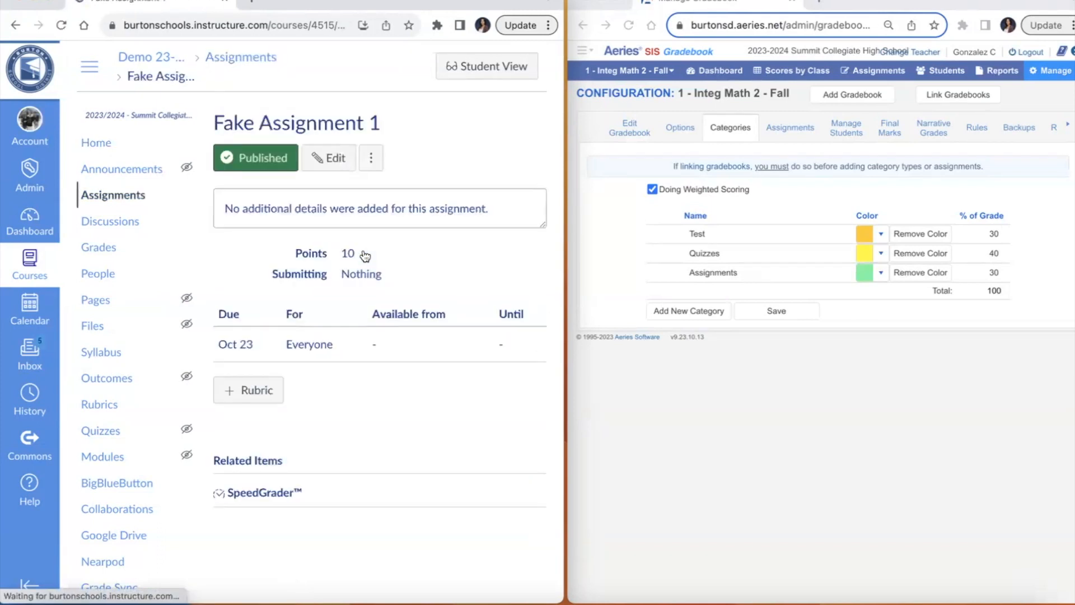
pyautogui.doubleClick(561, 232)
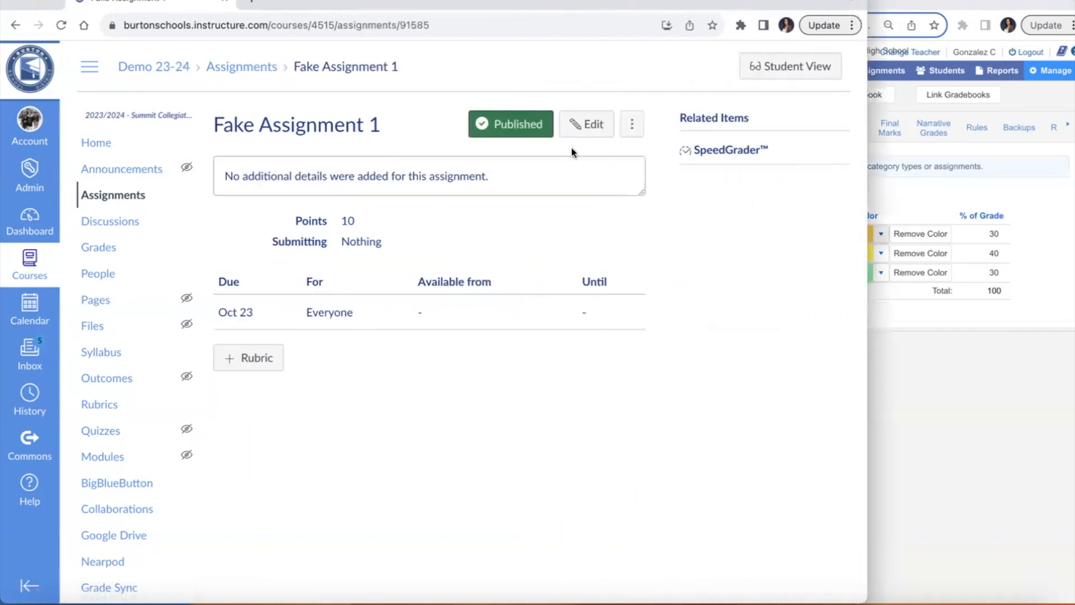
pyautogui.click(592, 125)
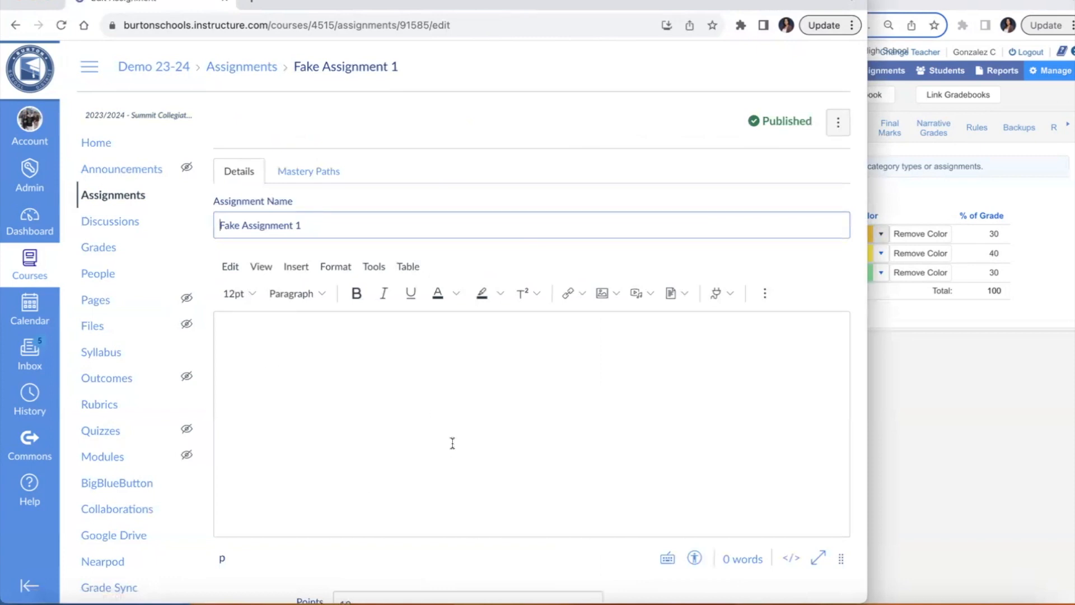
# Set the submission type of Fake Assignment 1 to Online
pyautogui.scroll(-2, 453, 443)
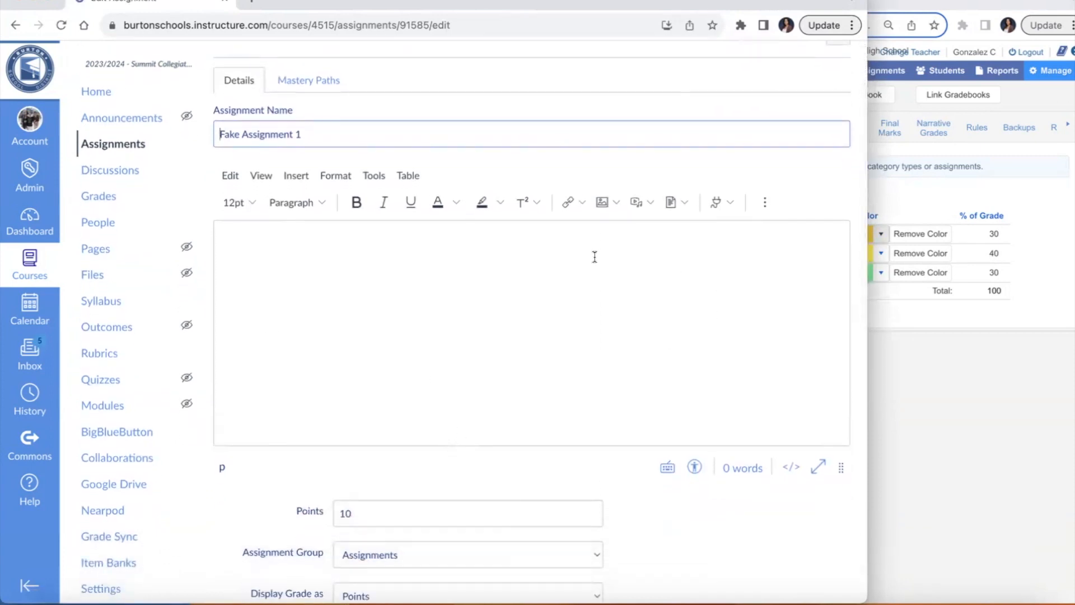
pyautogui.scroll(-4, 595, 257)
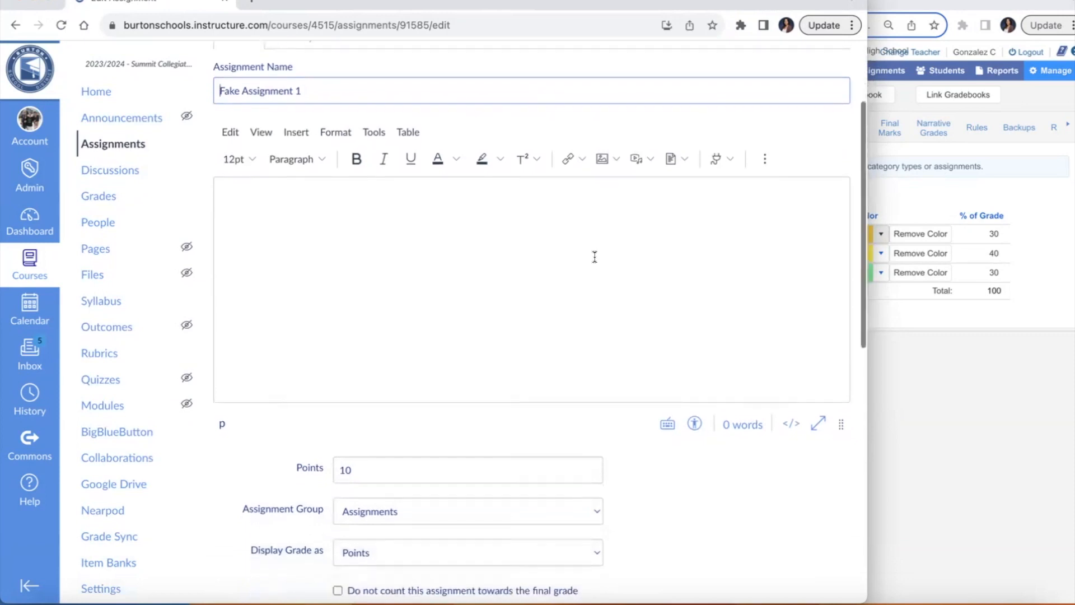
pyautogui.scroll(-3, 594, 256)
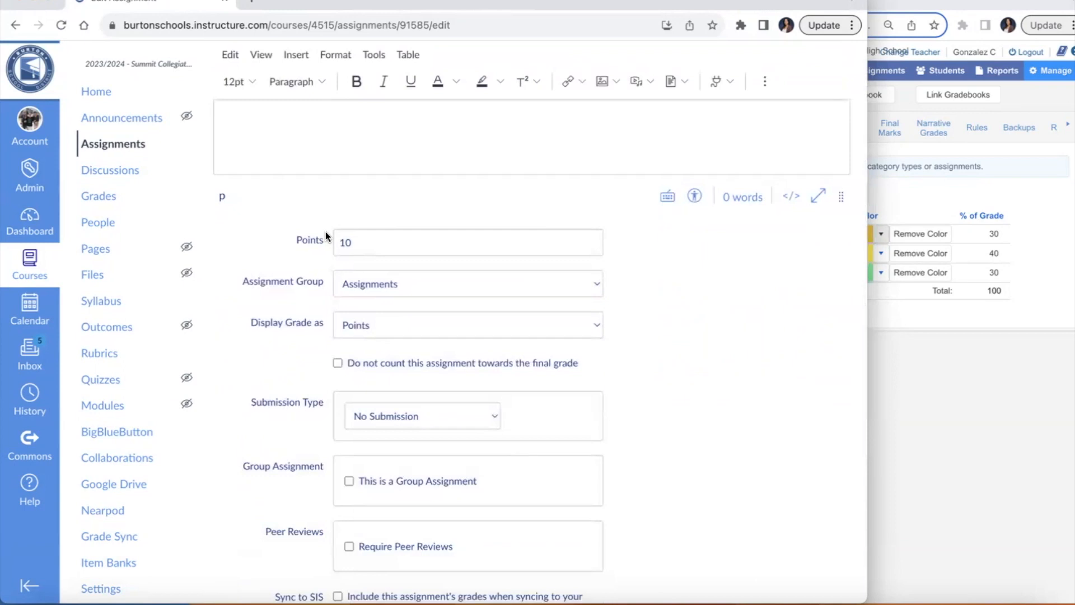
pyautogui.scroll(-3, 304, 361)
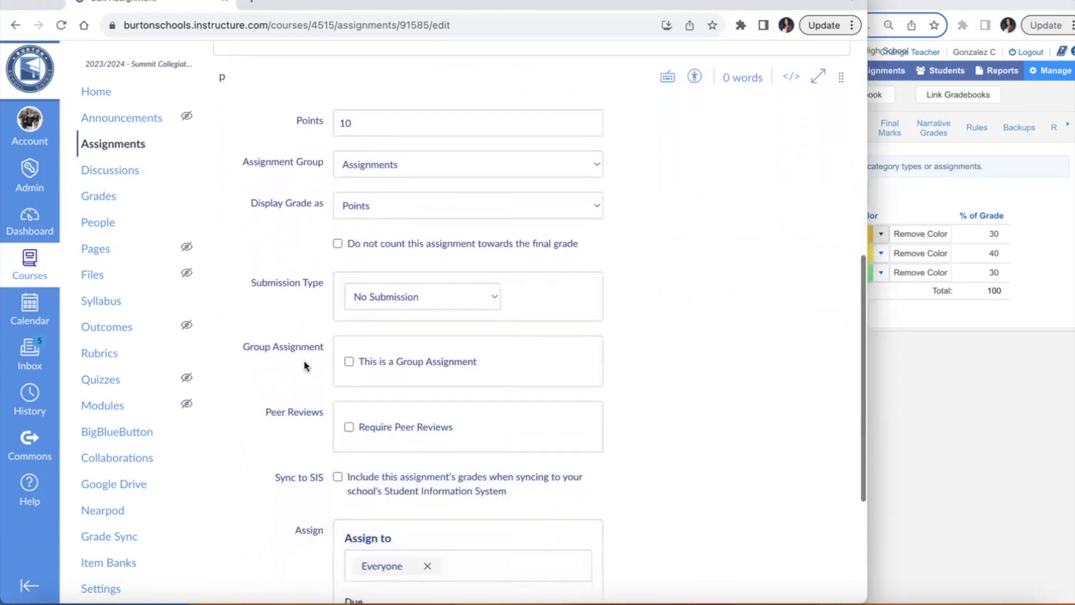
pyautogui.click(428, 297)
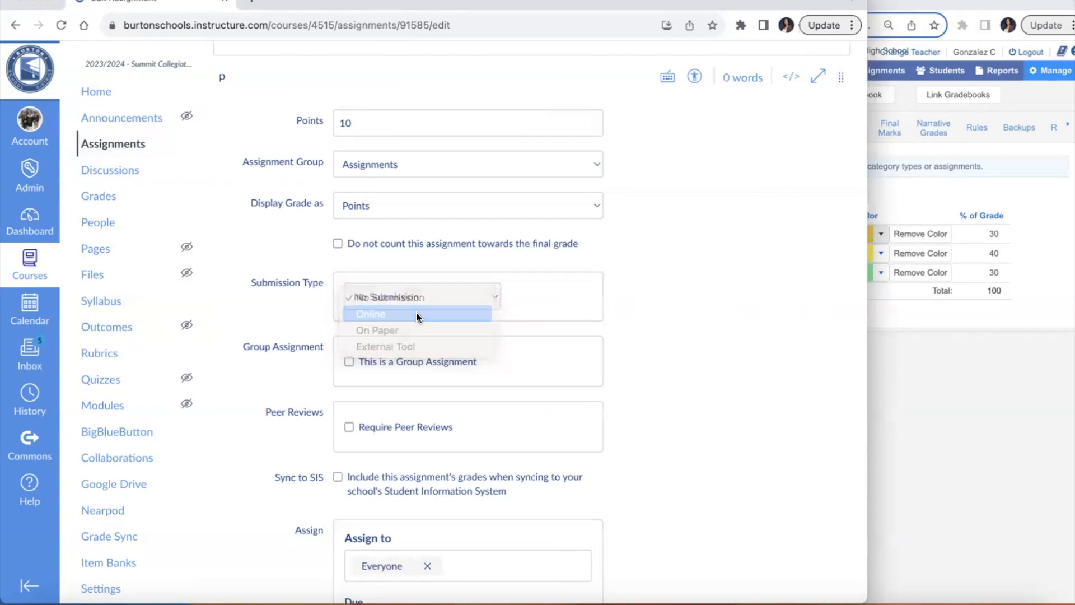
pyautogui.click(416, 316)
# Include Fake Assignment 1's grades when syncing to the school's Student Information System and try to save the assignment
pyautogui.scroll(-3, 416, 318)
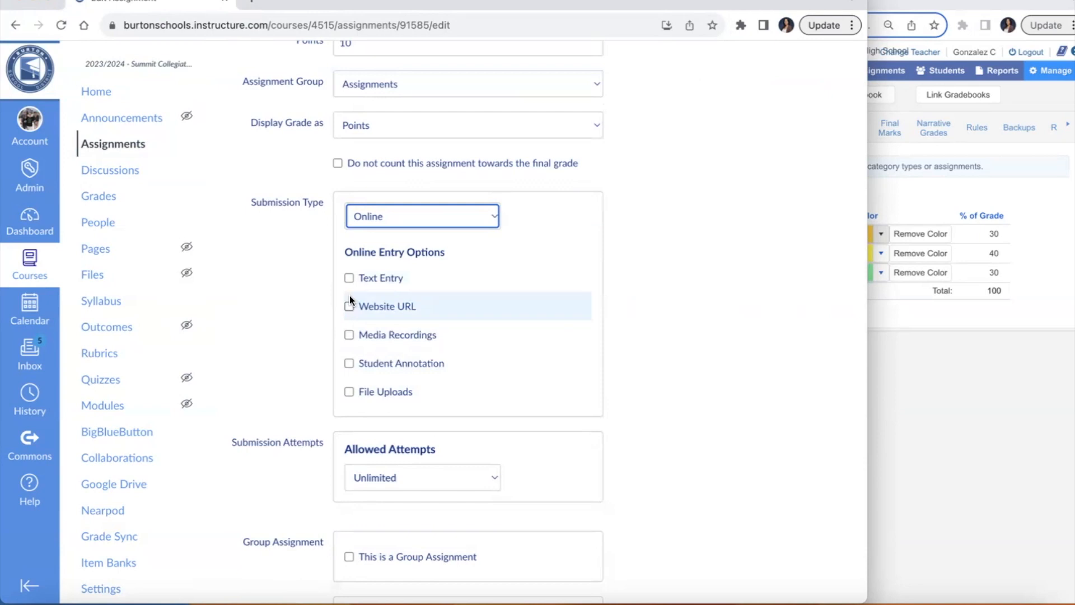
pyautogui.scroll(-2, 294, 310)
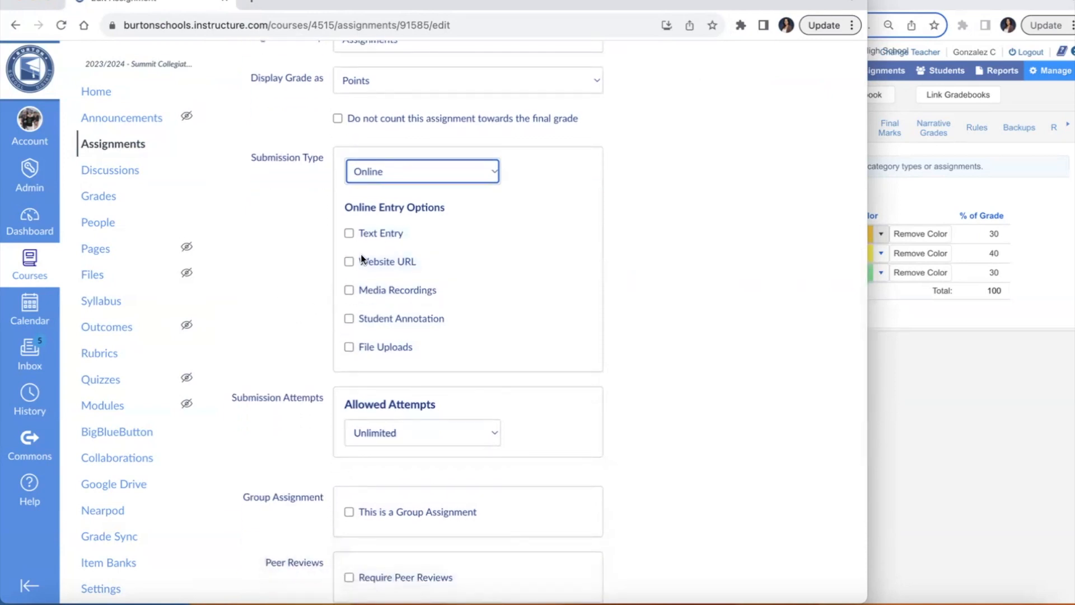
pyautogui.scroll(-5, 282, 319)
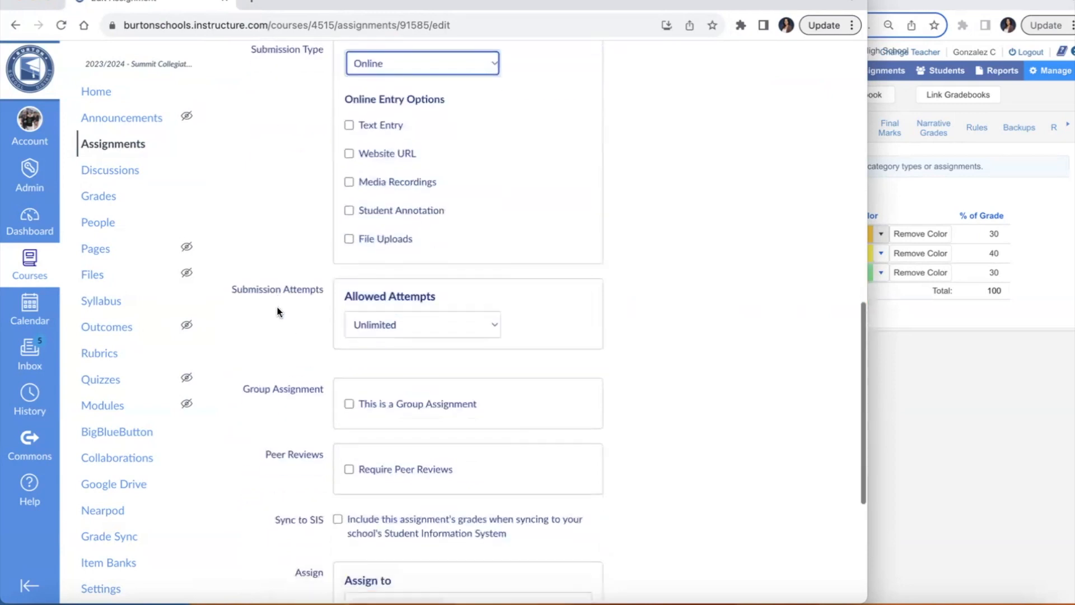
pyautogui.scroll(-2, 278, 312)
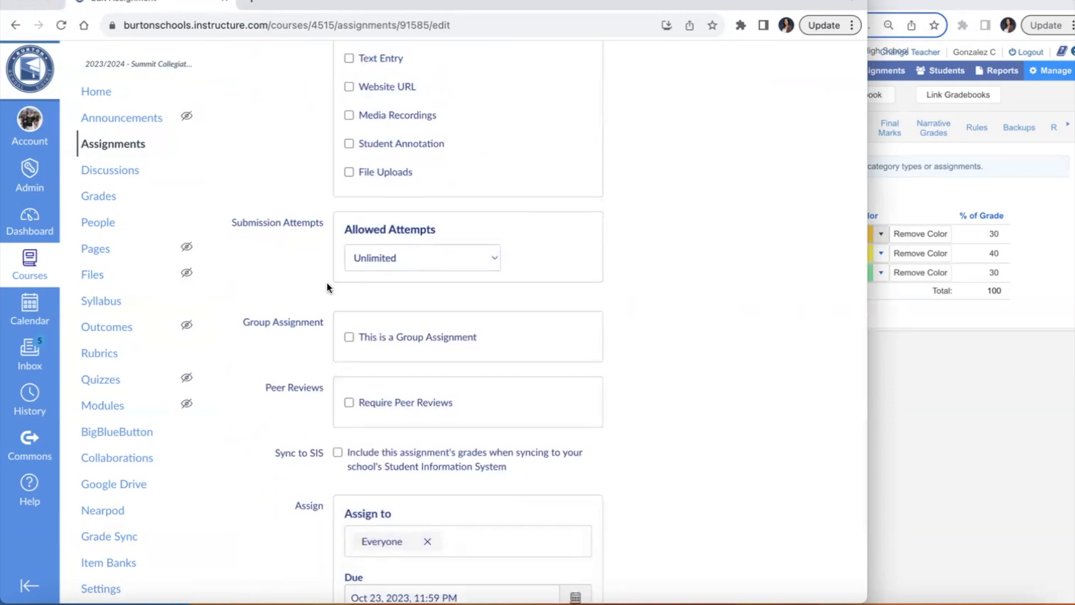
pyautogui.scroll(-2, 328, 288)
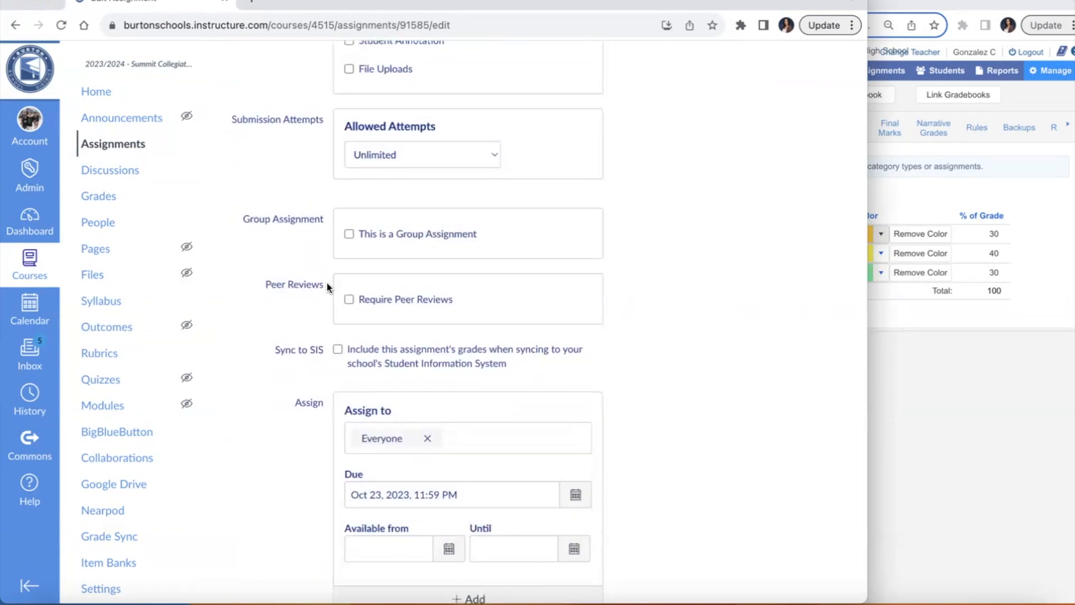
pyautogui.scroll(-1, 329, 288)
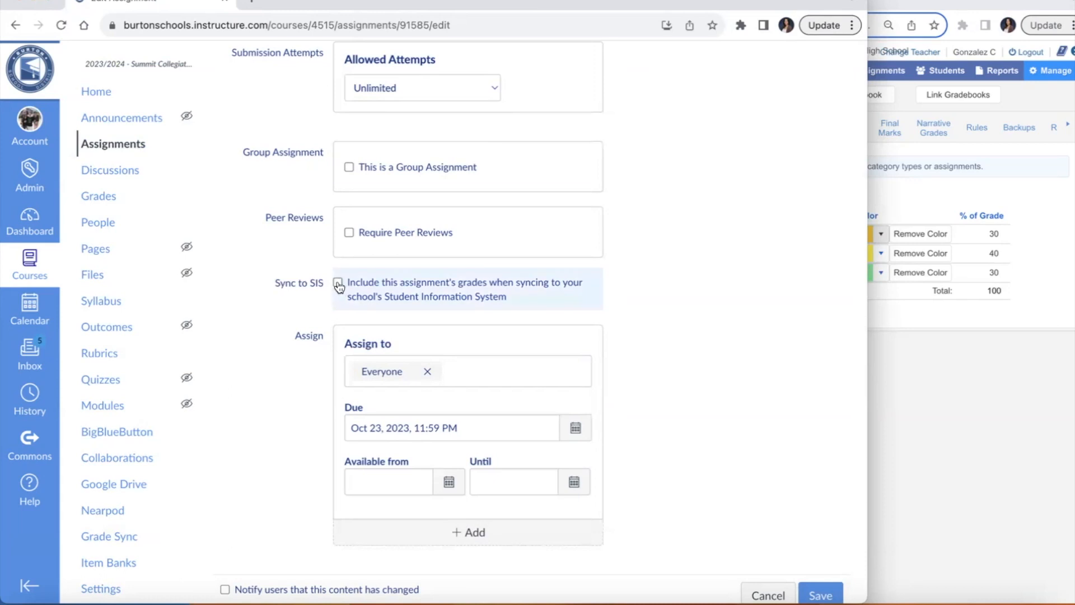
pyautogui.click(338, 283)
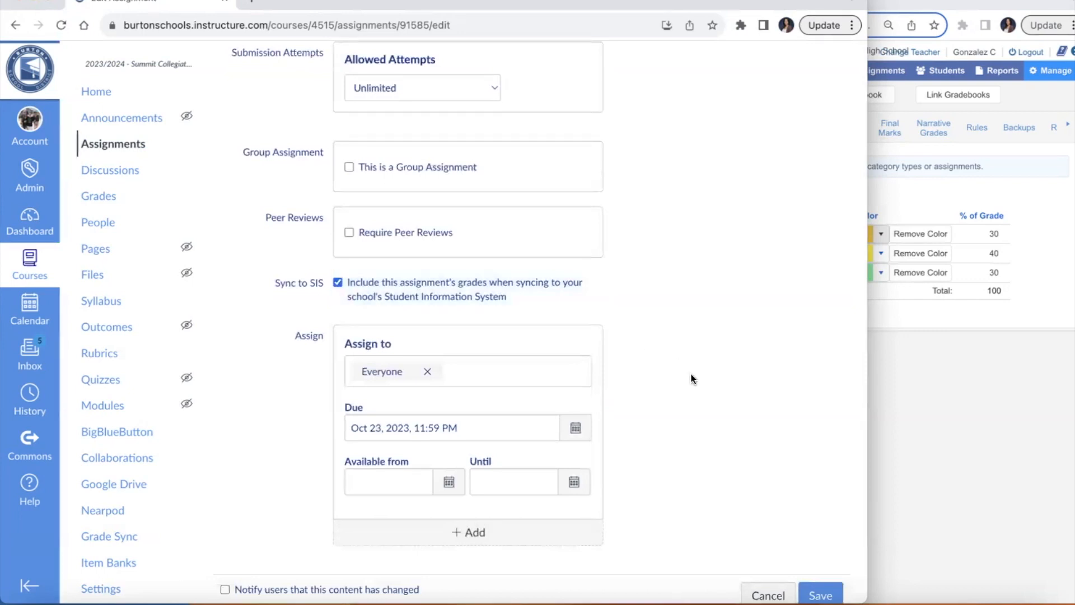
pyautogui.scroll(-1, 778, 504)
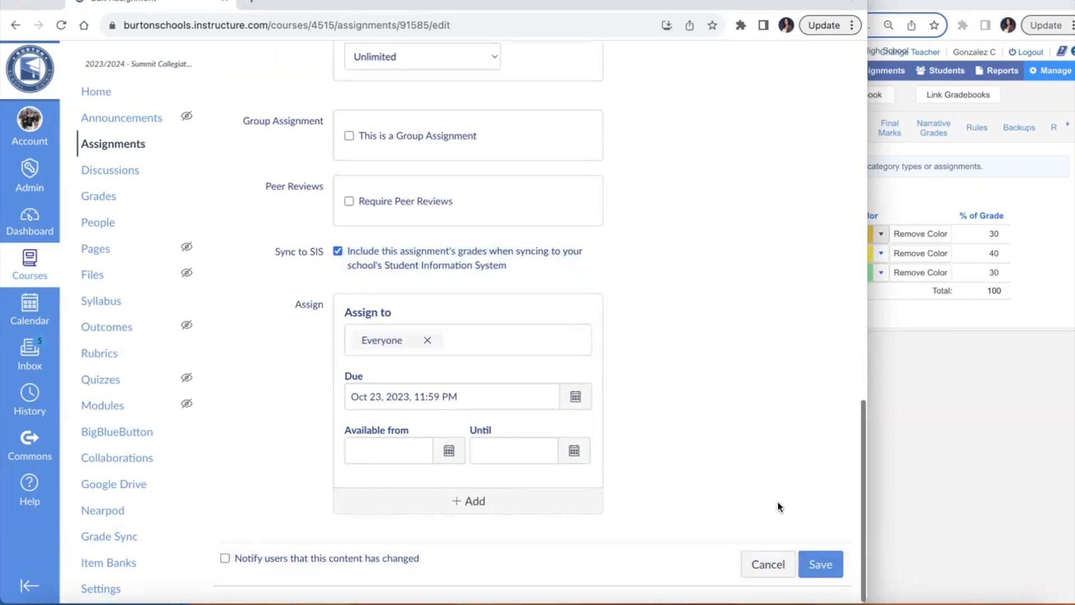
pyautogui.click(826, 563)
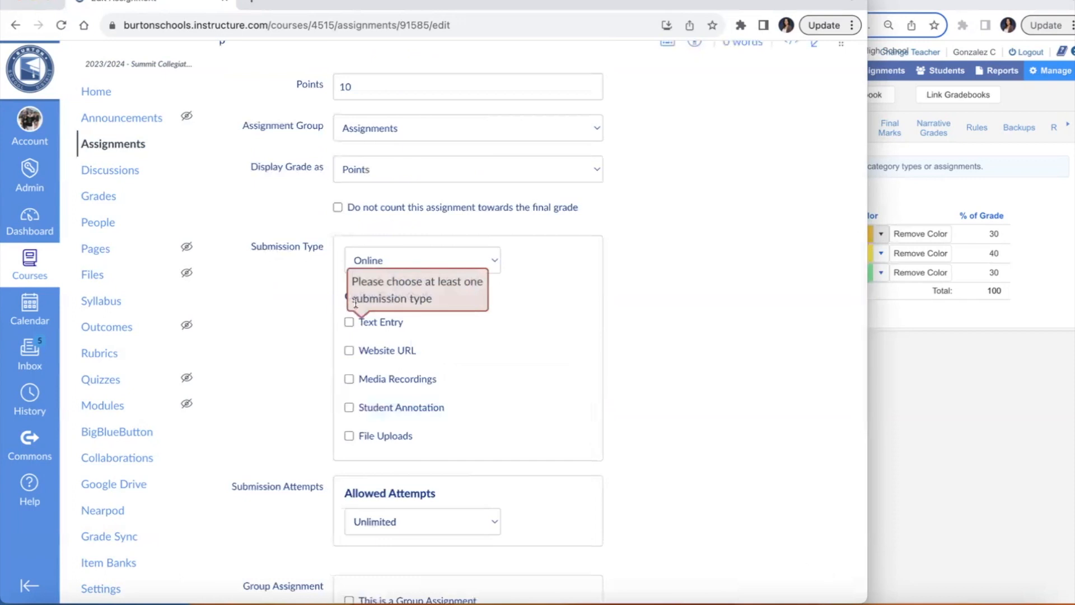
# Allow Text Entry as the online submission option and save Fake Assignment 1
pyautogui.click(349, 322)
pyautogui.scroll(-8, 825, 477)
pyautogui.click(817, 566)
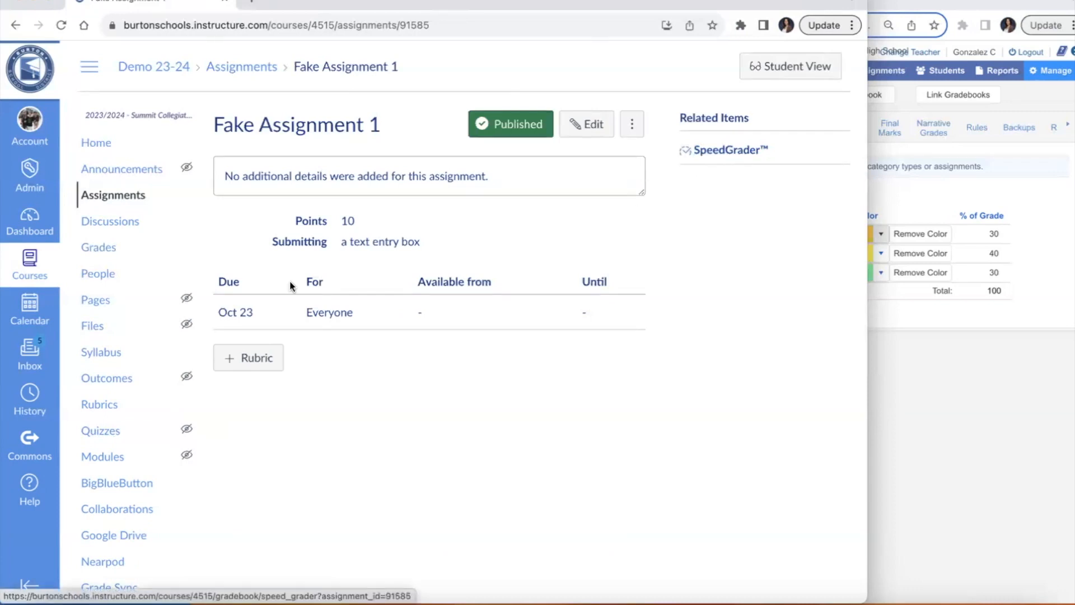
# Enable Sync to SIS for Fake Quiz 1 and Fake Test 1 from the course's assignment list
pyautogui.click(125, 204)
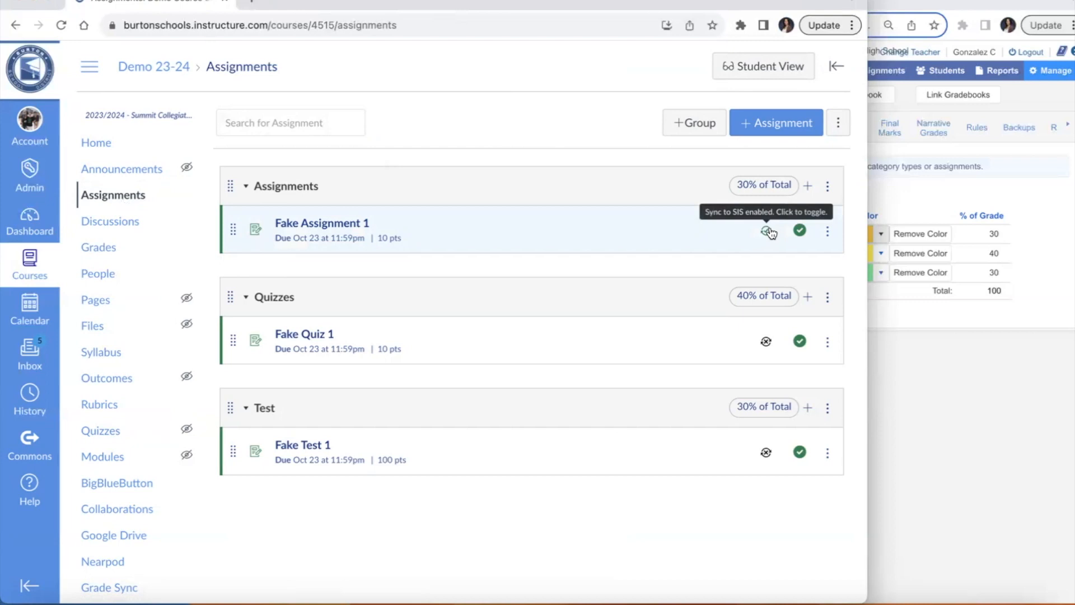
pyautogui.click(767, 343)
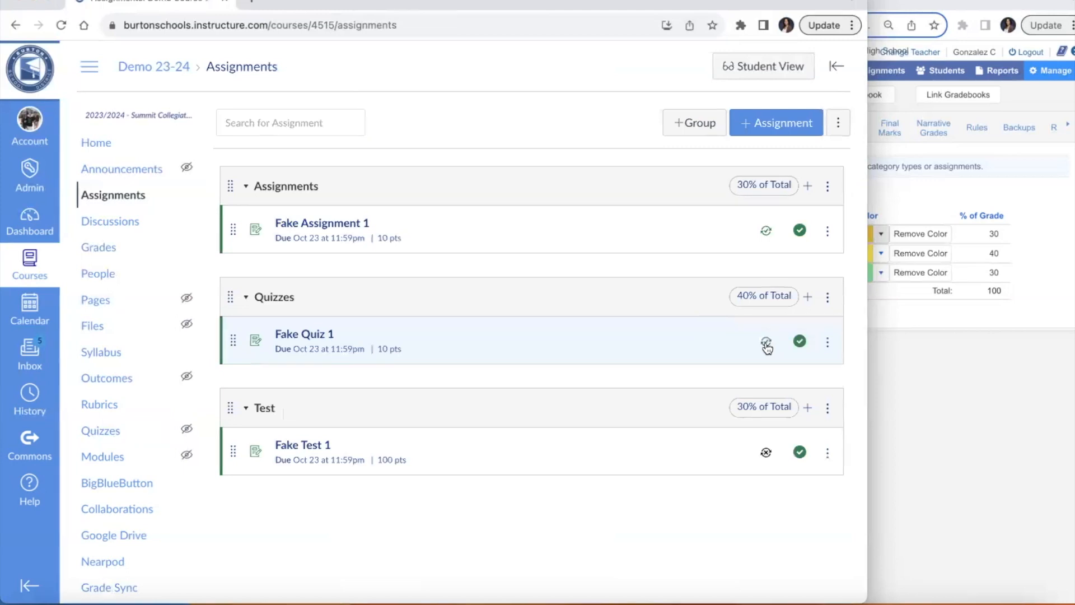
pyautogui.click(767, 453)
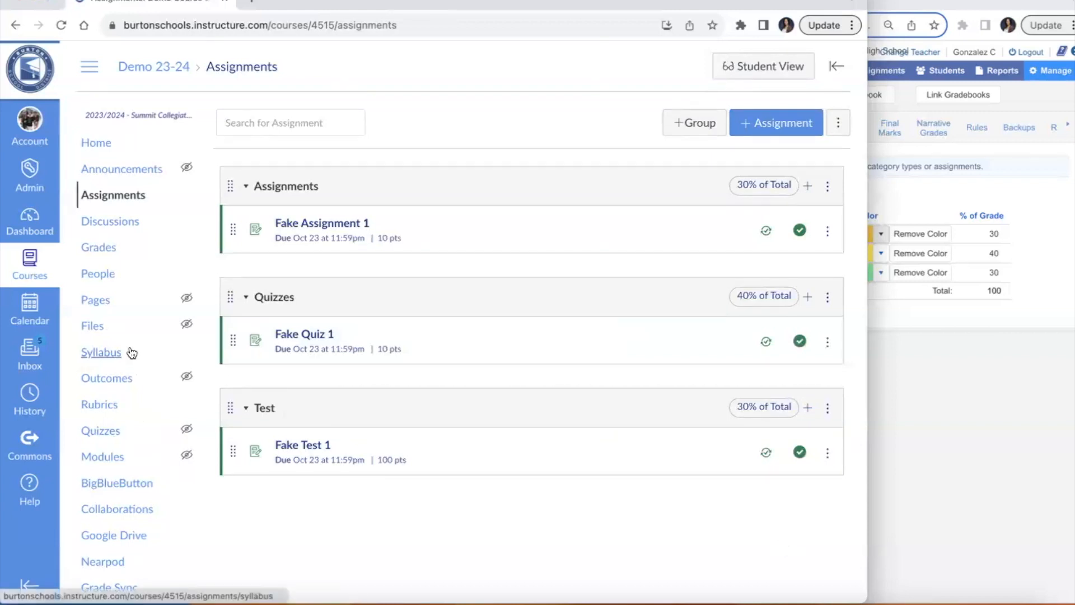
# Open the course gradebook and launch Sync to SIS for its grades
pyautogui.click(102, 250)
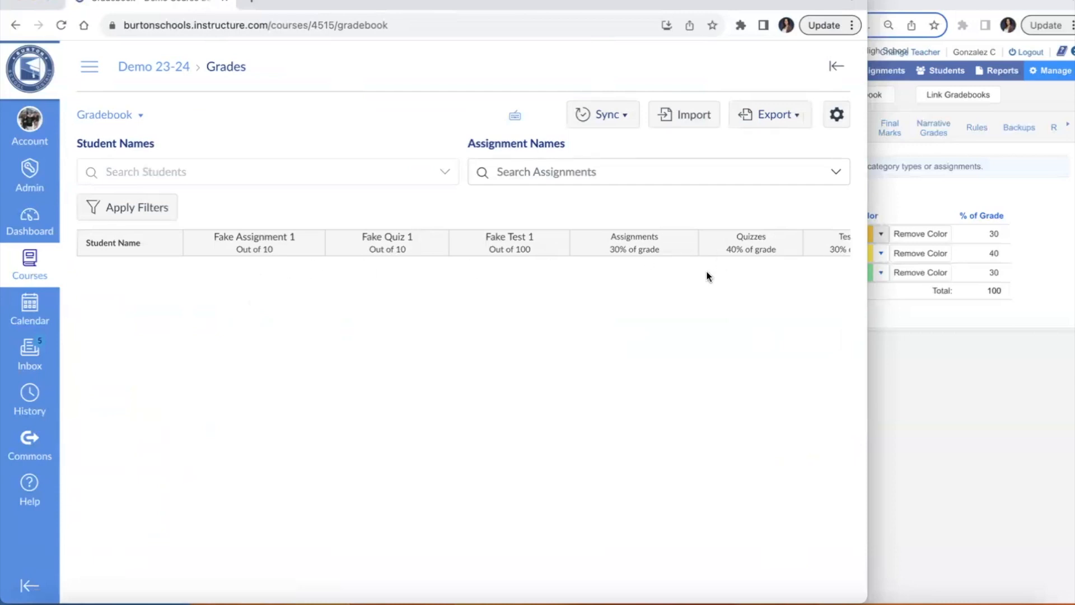
pyautogui.click(620, 116)
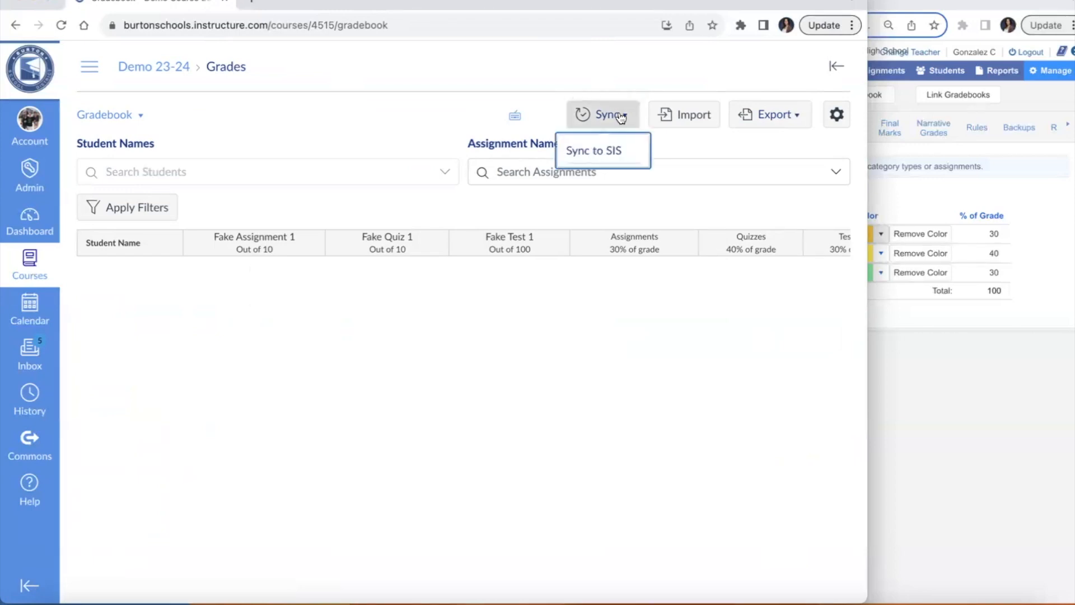
pyautogui.click(607, 149)
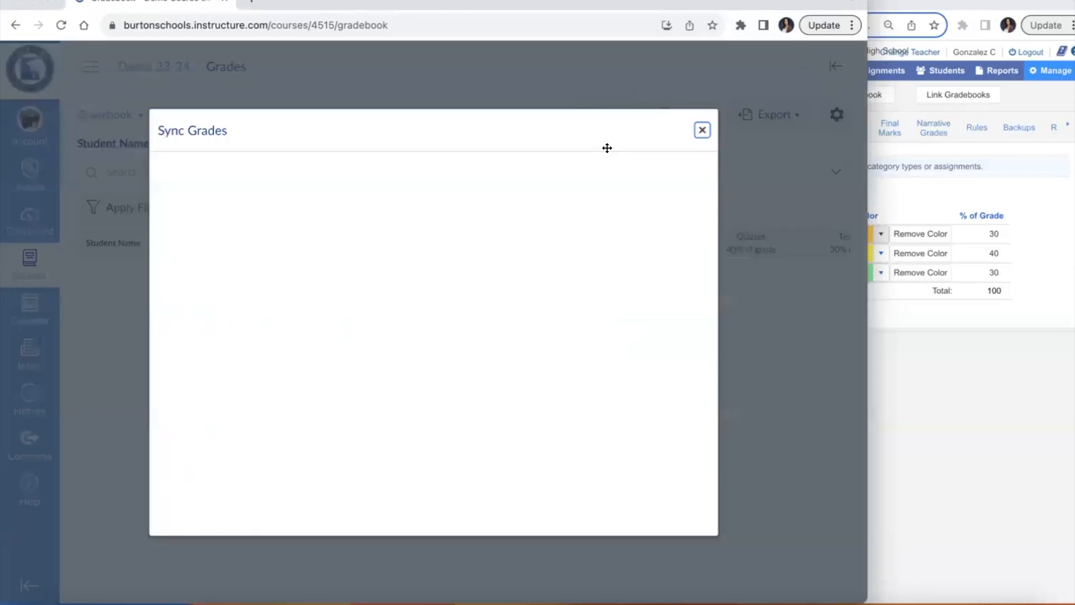